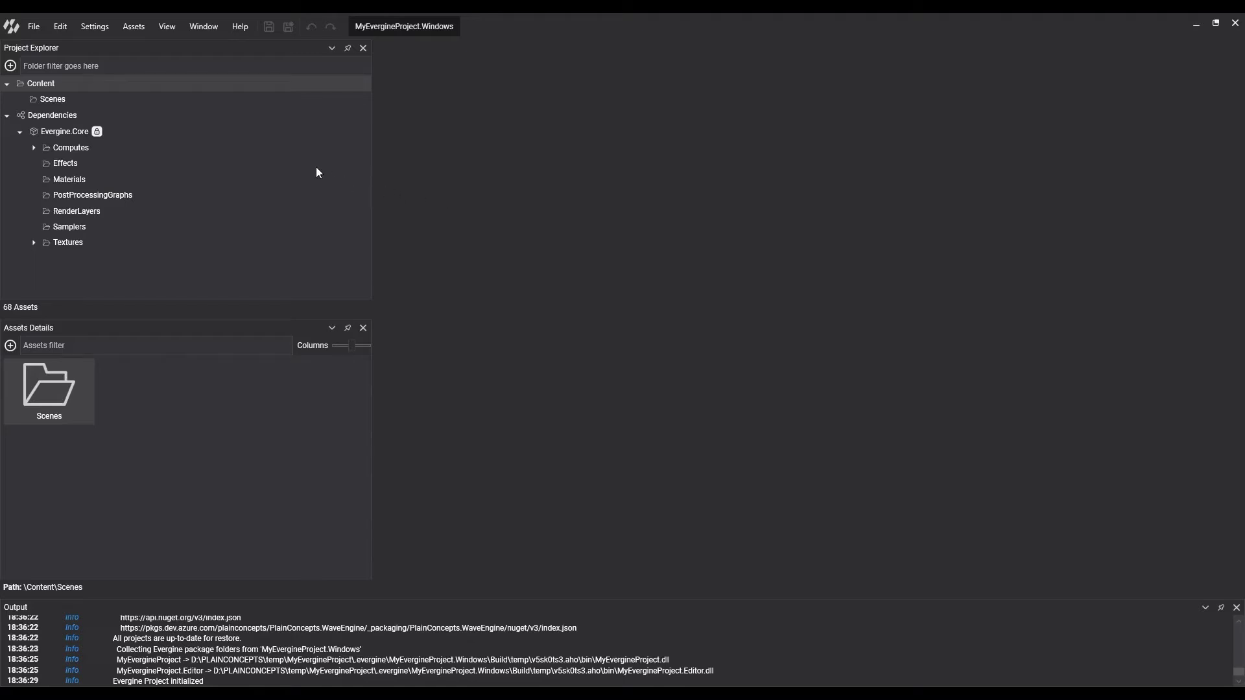
Browse the menu bar's command lists, then dismiss them and focus the project folder filter.
left_click(34, 27)
left_click(33, 26)
left_click(33, 29)
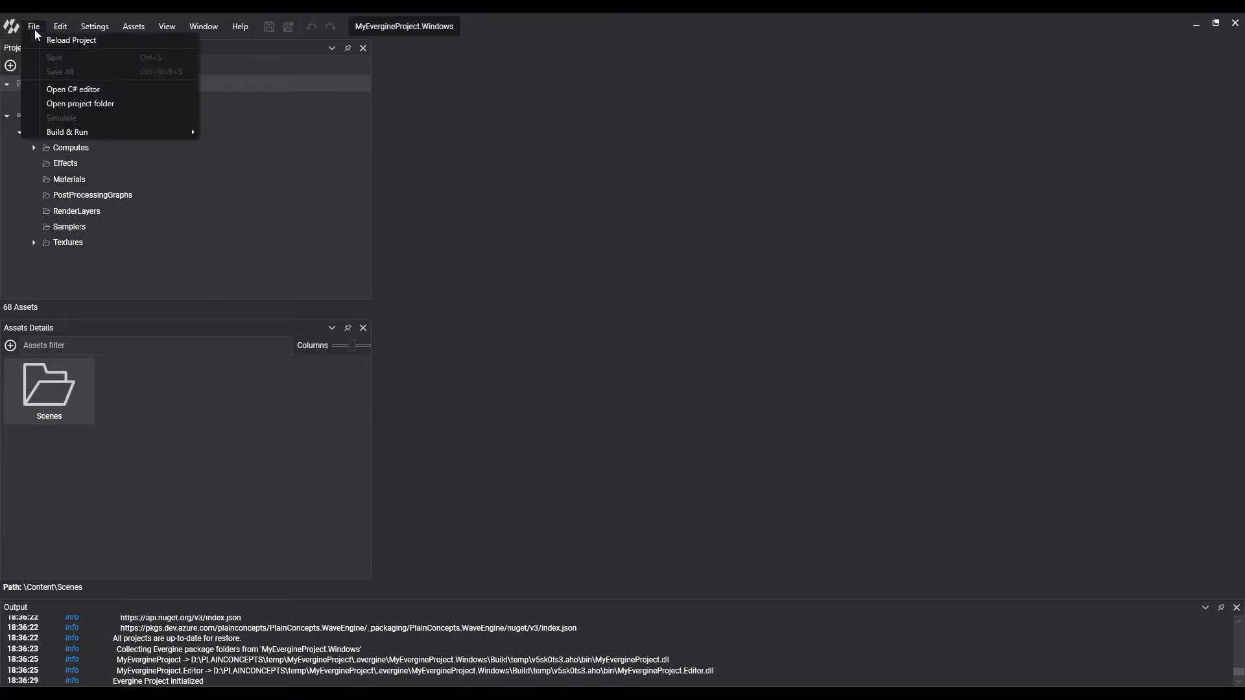
mouse_move(57, 29)
mouse_move(131, 30)
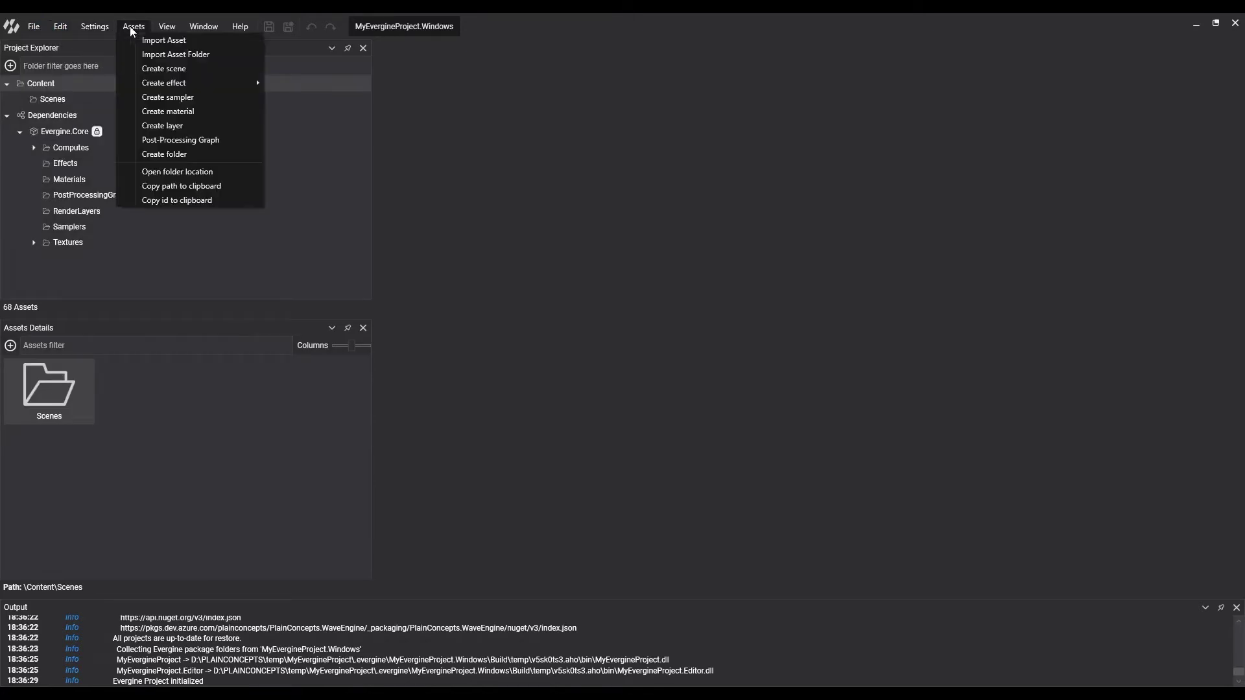
mouse_move(205, 29)
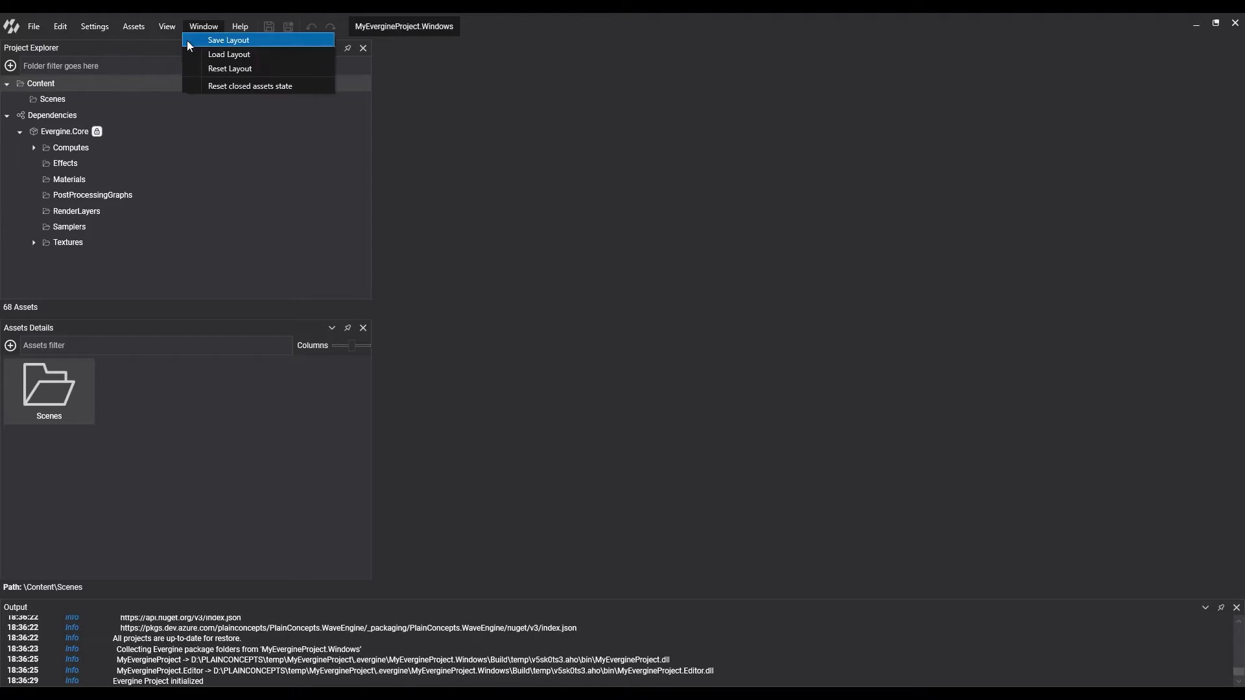
mouse_move(245, 31)
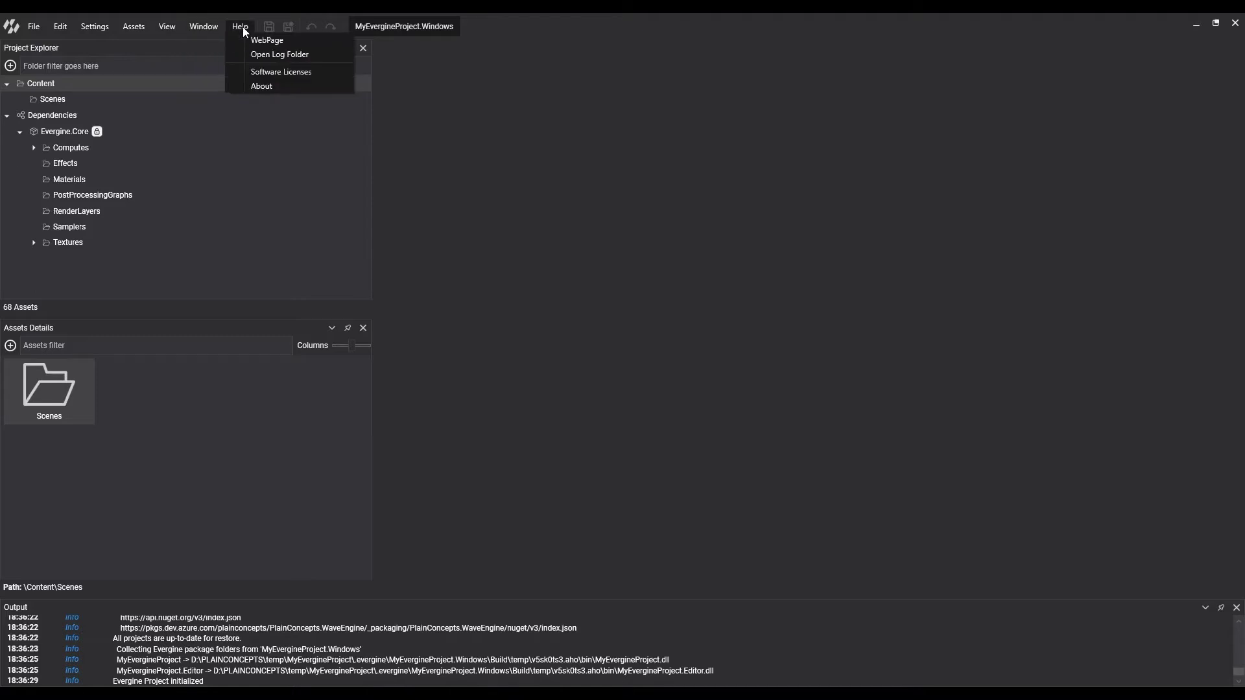
left_click(96, 48)
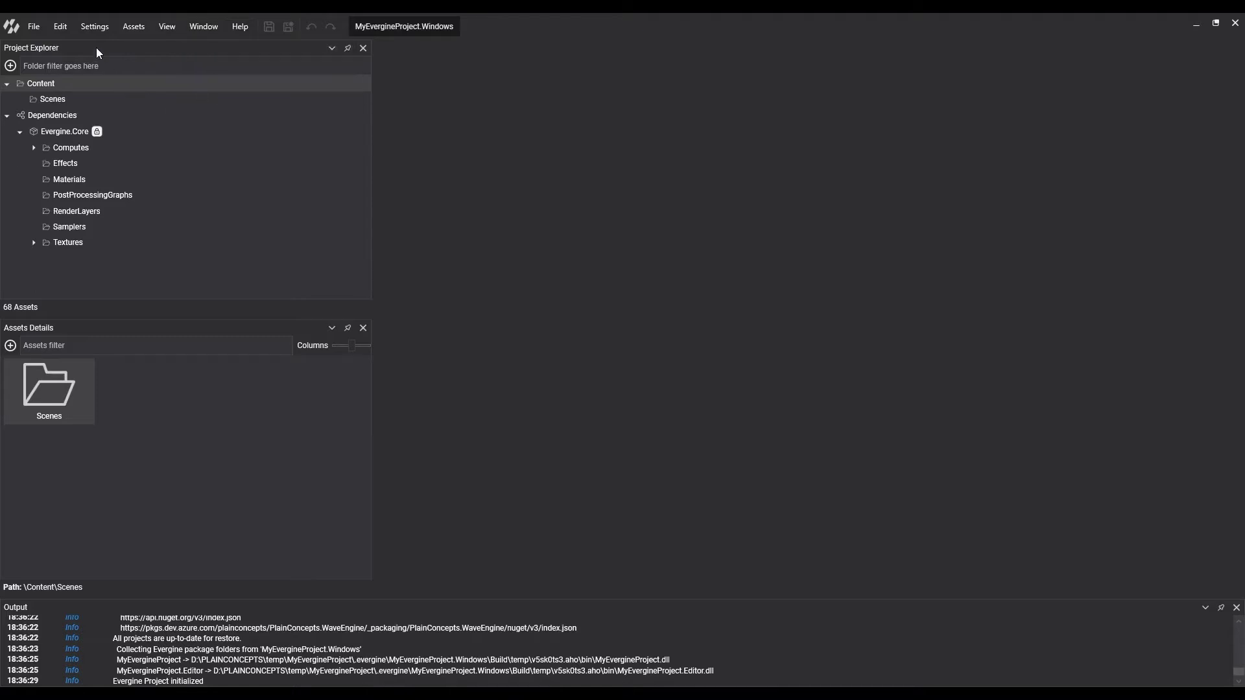
left_click(91, 65)
Browse the Evergine.Core Computes, Effects, Materials, PostProcessingGraphs and RenderLayers folders, and preview the asset creation menu.
left_click(87, 120)
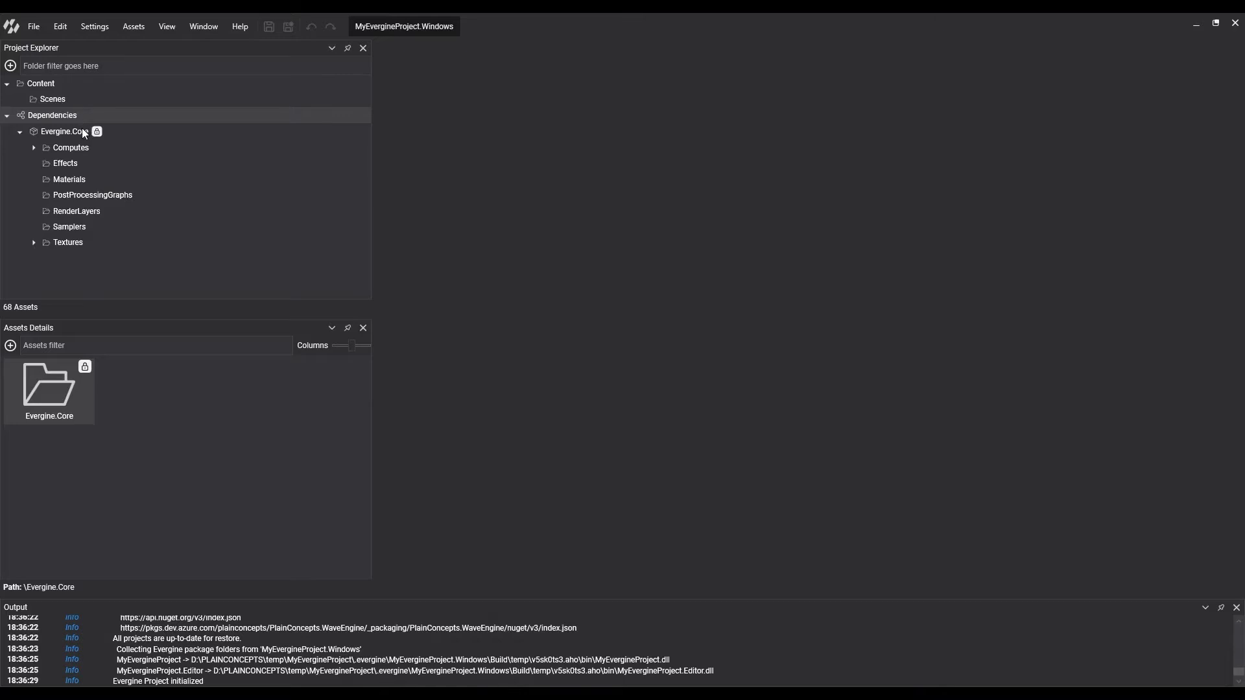
left_click(80, 145)
left_click(75, 169)
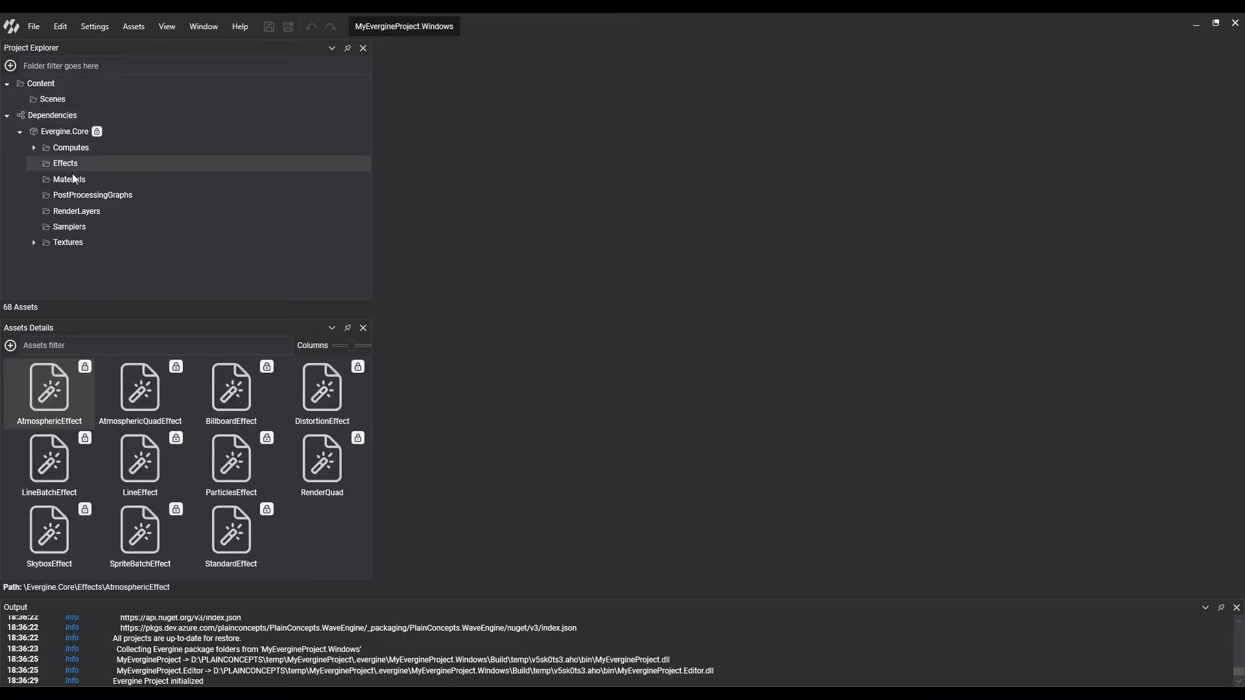
left_click(73, 180)
left_click(78, 196)
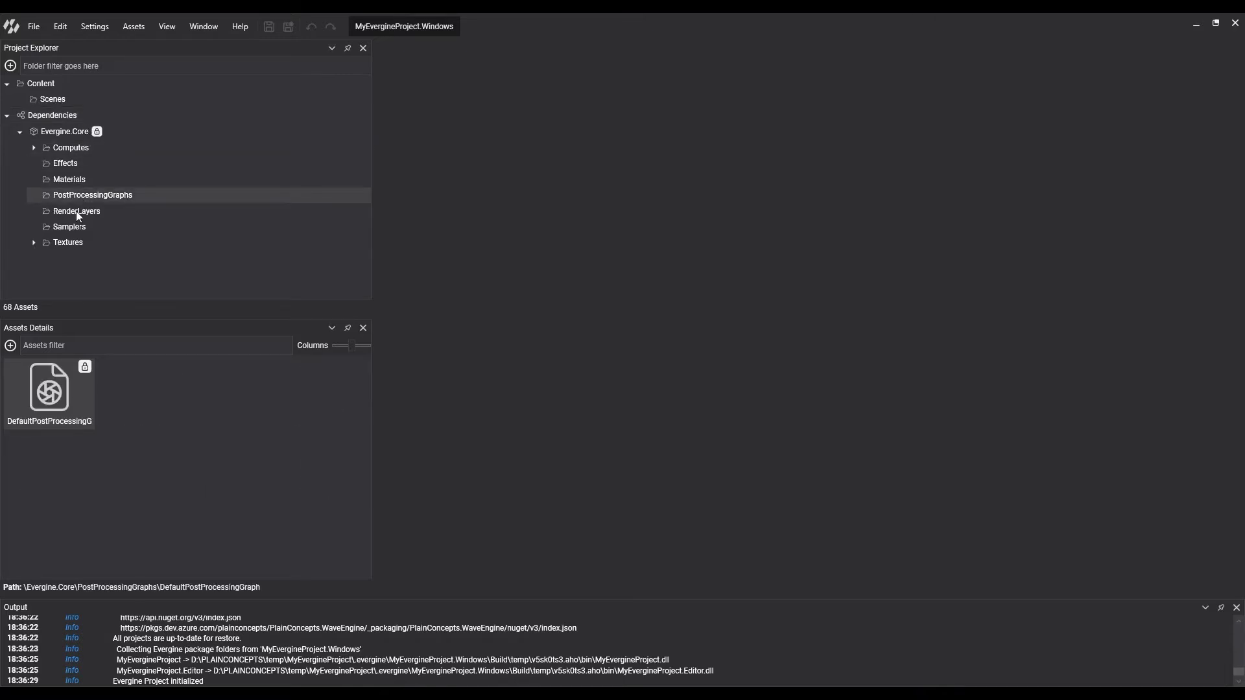
left_click(78, 212)
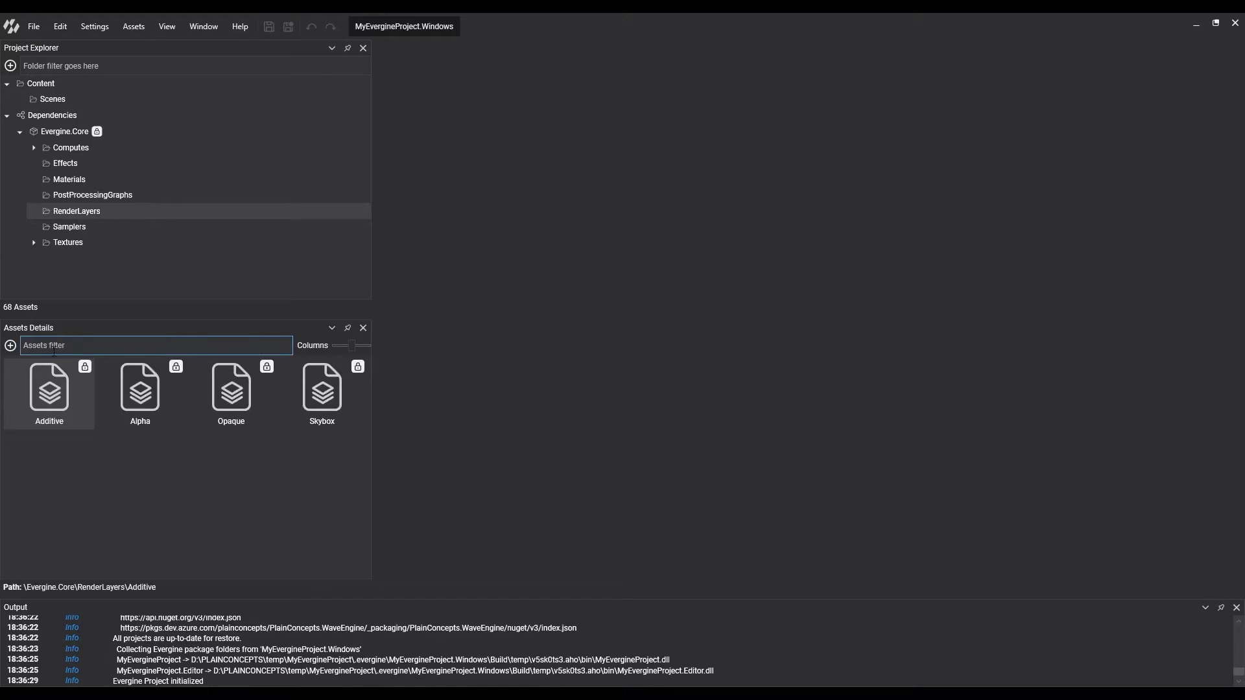
left_click(10, 348)
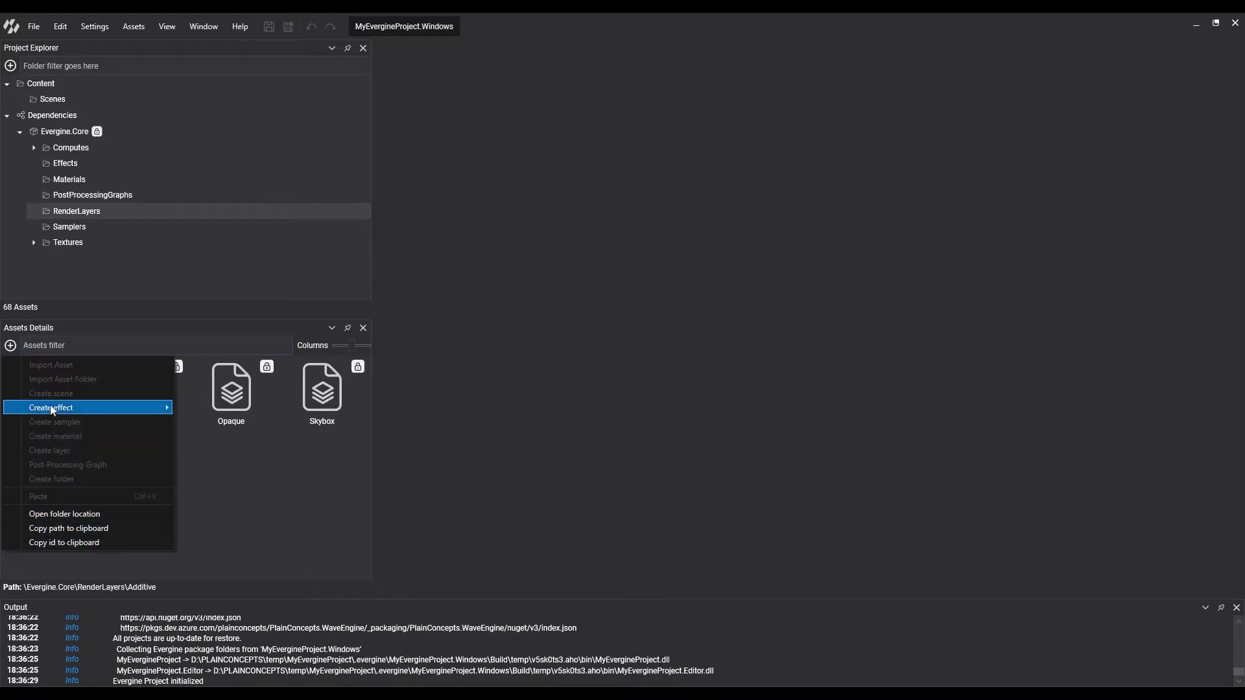
left_click(13, 349)
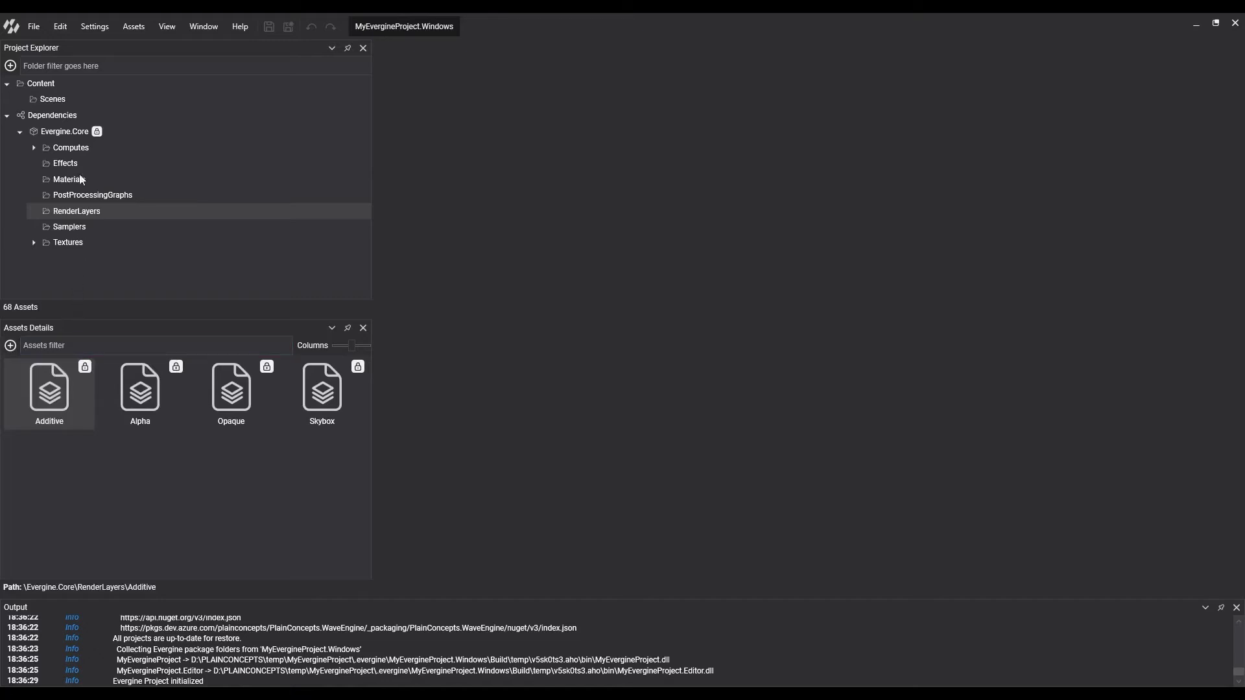
Open MyScene.wescene from the Scenes folder and show the viewport camera settings.
left_click(58, 99)
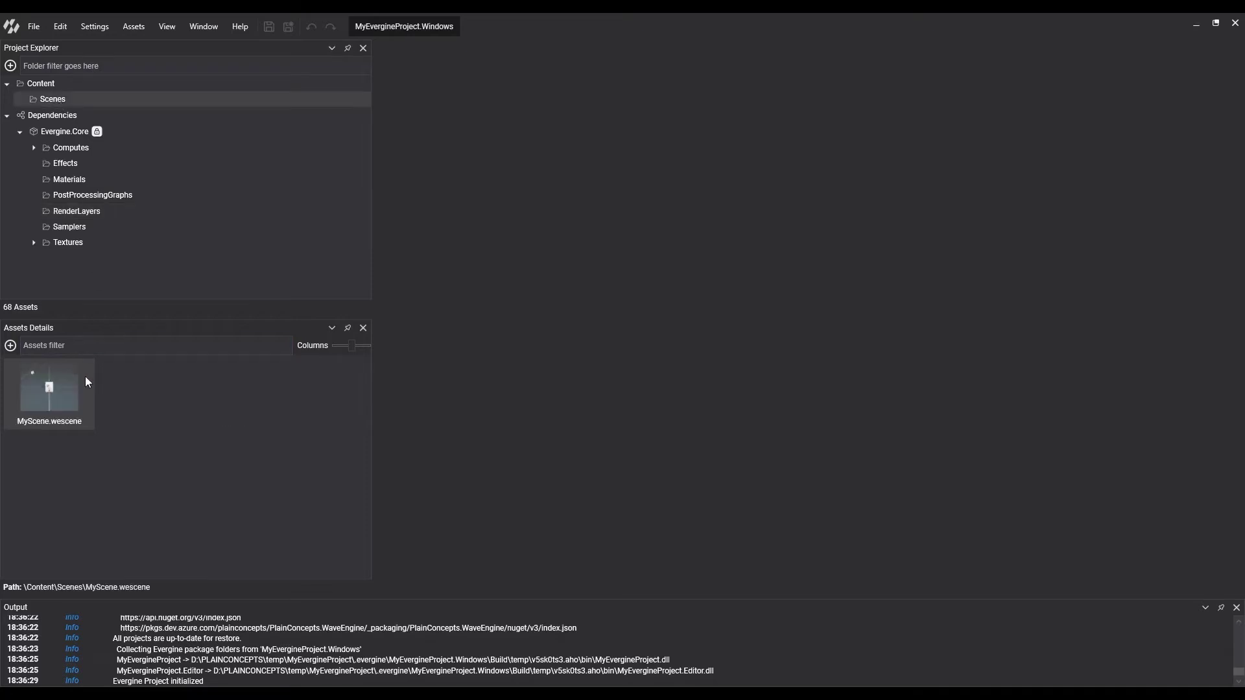
double_click(68, 407)
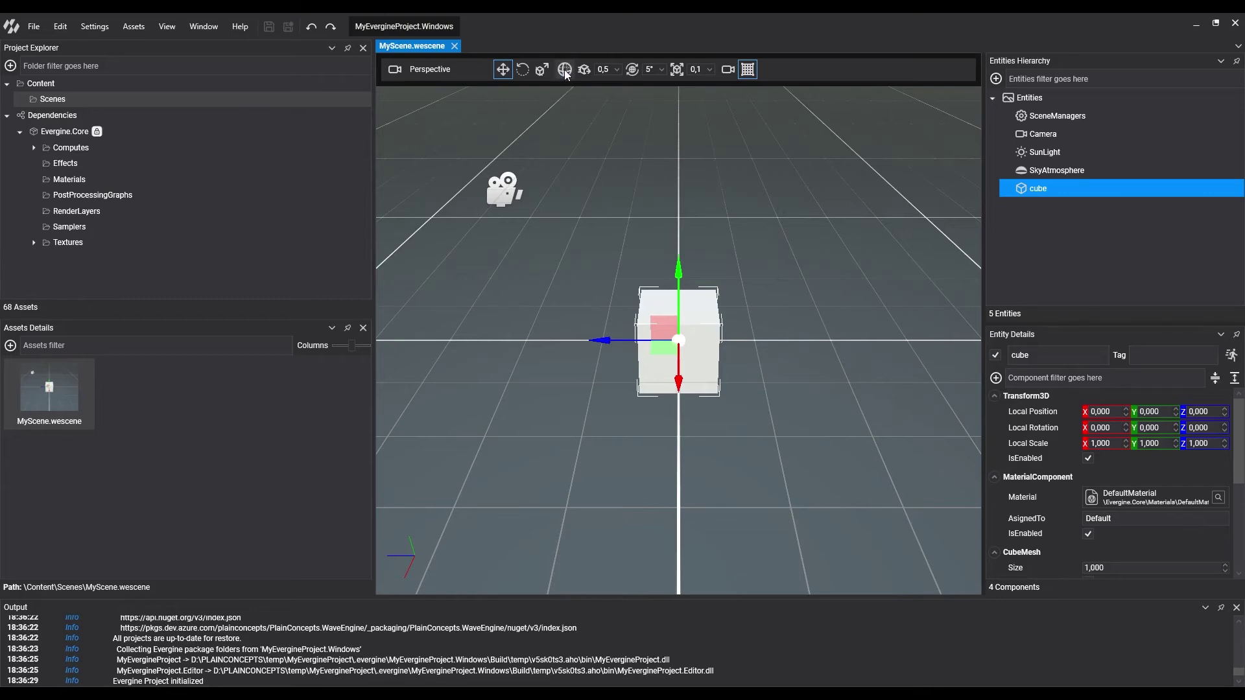
left_click(725, 72)
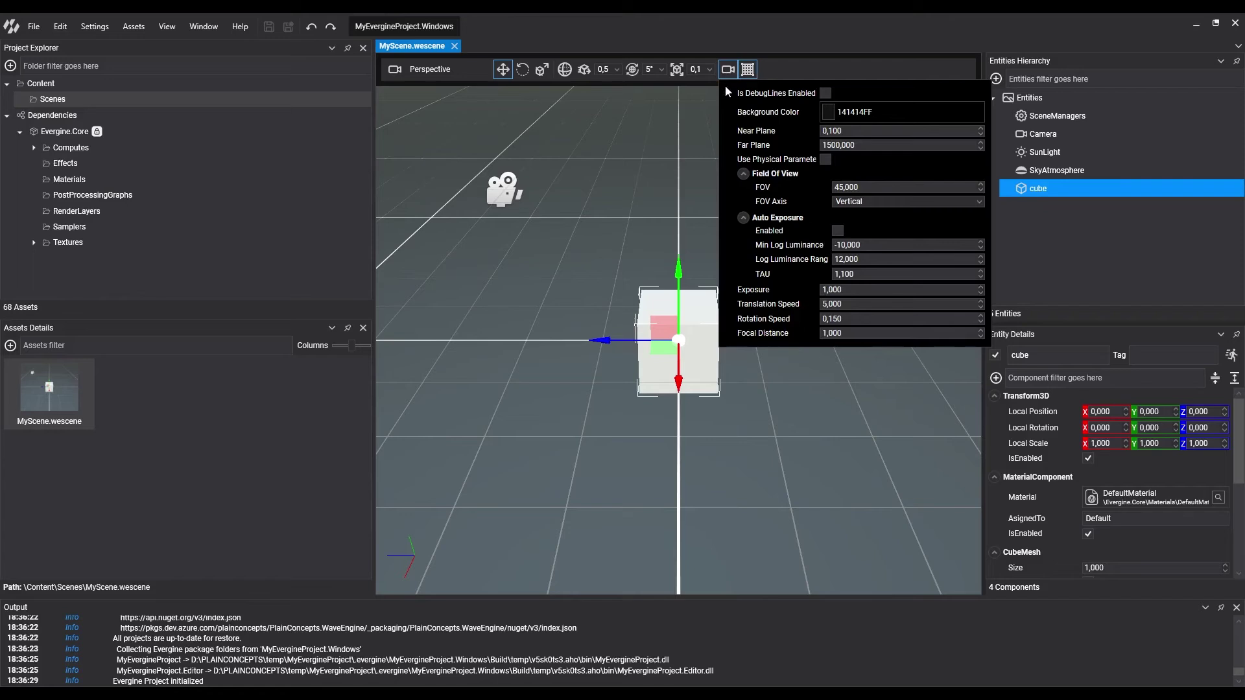
Close the camera settings and select SceneManagers, Camera, then the cube in the hierarchy.
left_click(725, 91)
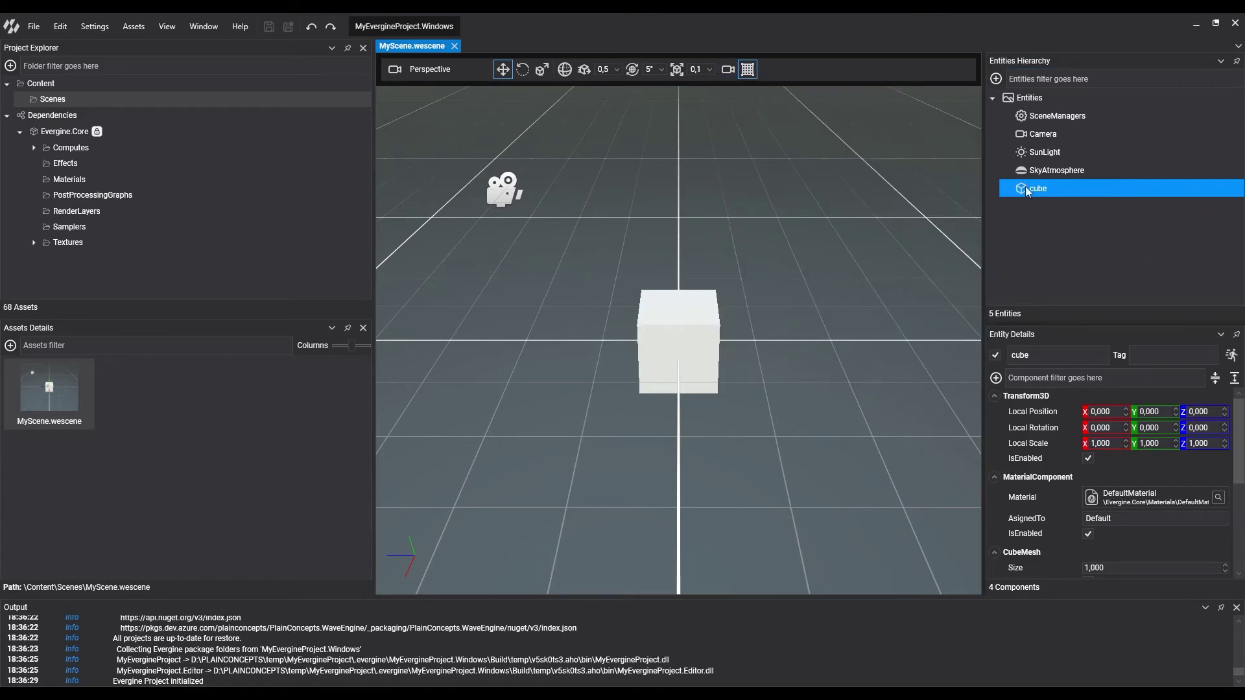
left_click(993, 98)
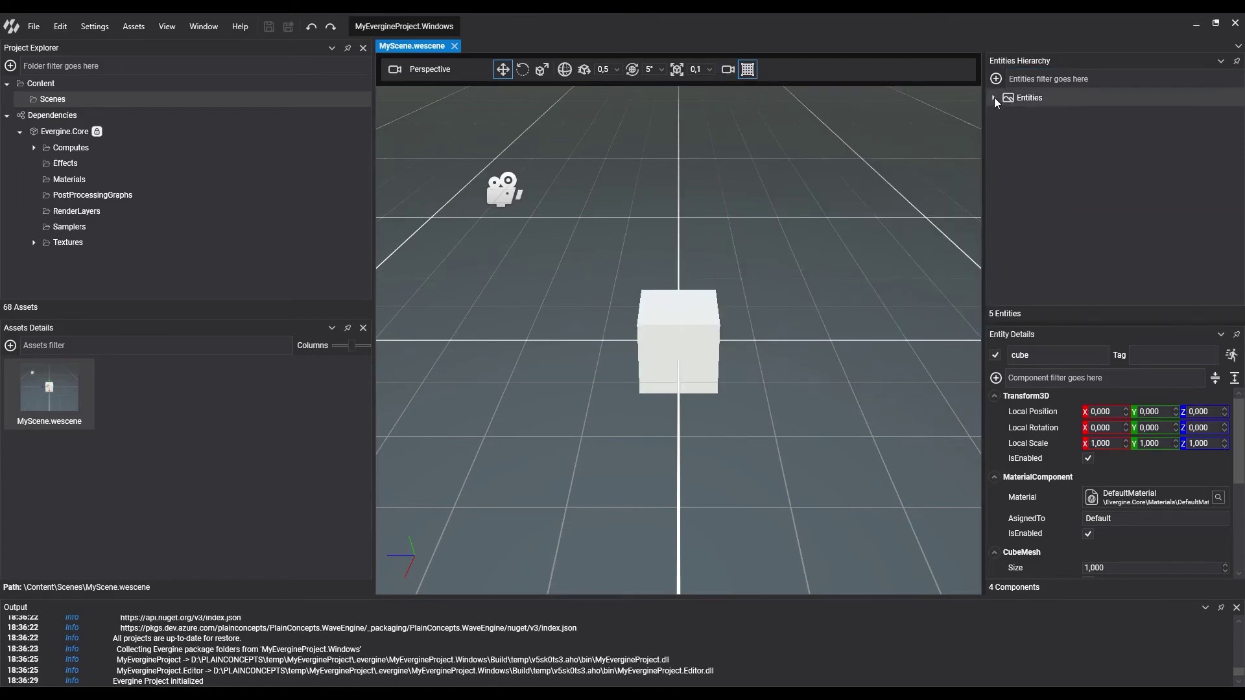
left_click(994, 98)
left_click(1038, 116)
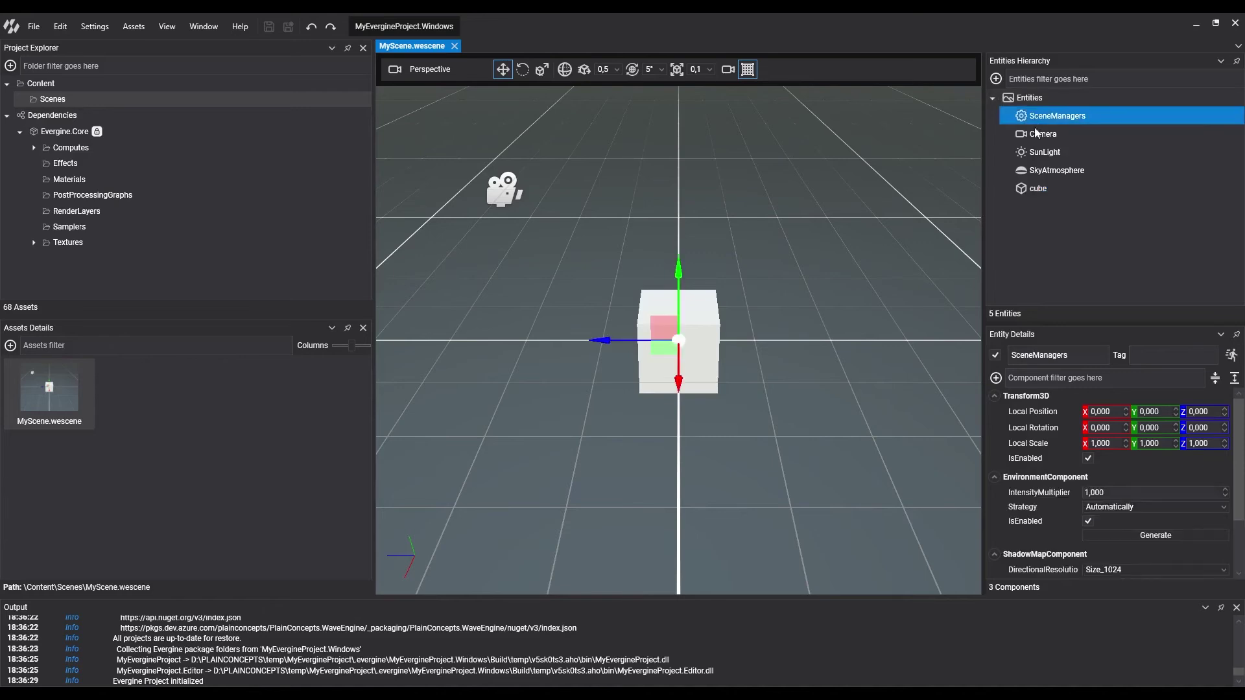
left_click(1037, 135)
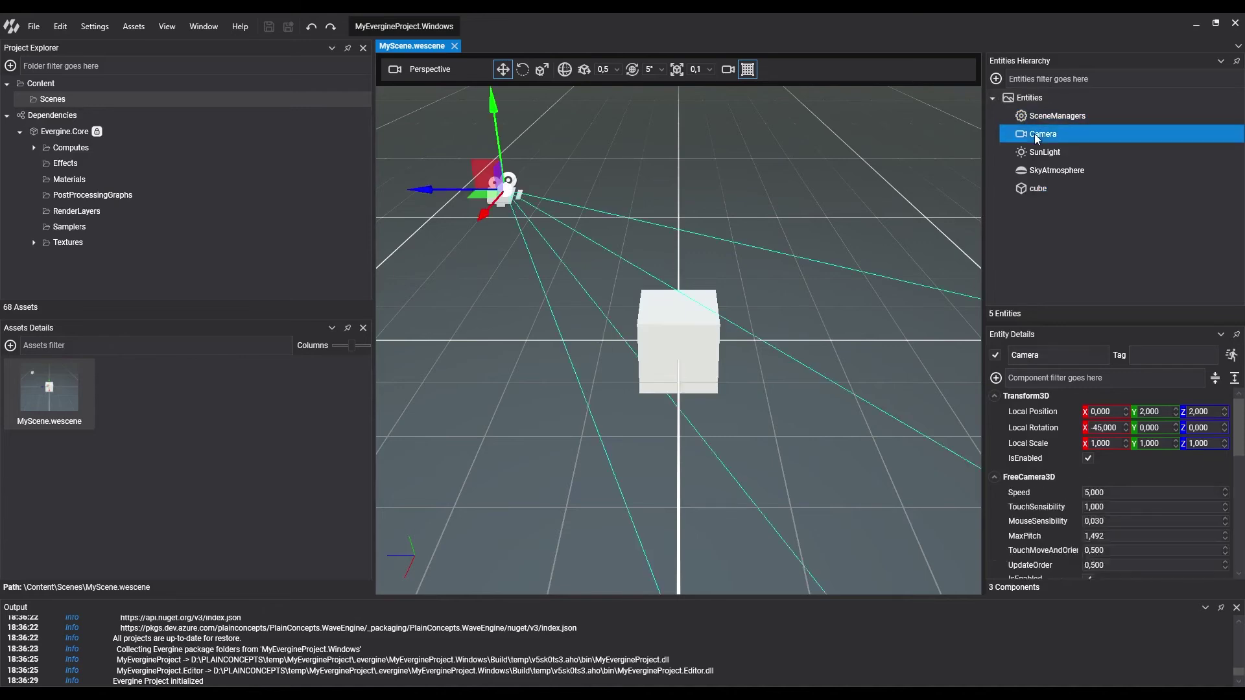
left_click(1037, 189)
Drag the cube along Z, set Position X to 4, then reset Local Position.
left_click_drag(623, 341, 416, 342)
left_click(1099, 412)
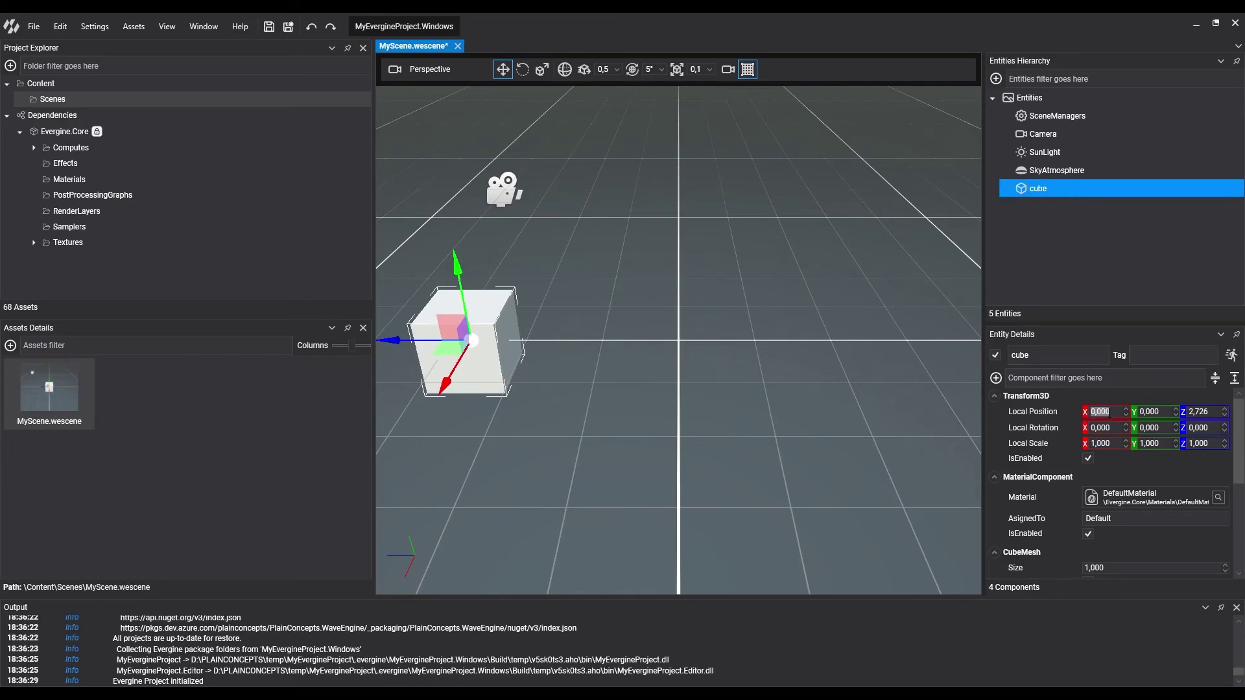
type("4")
key("Tab")
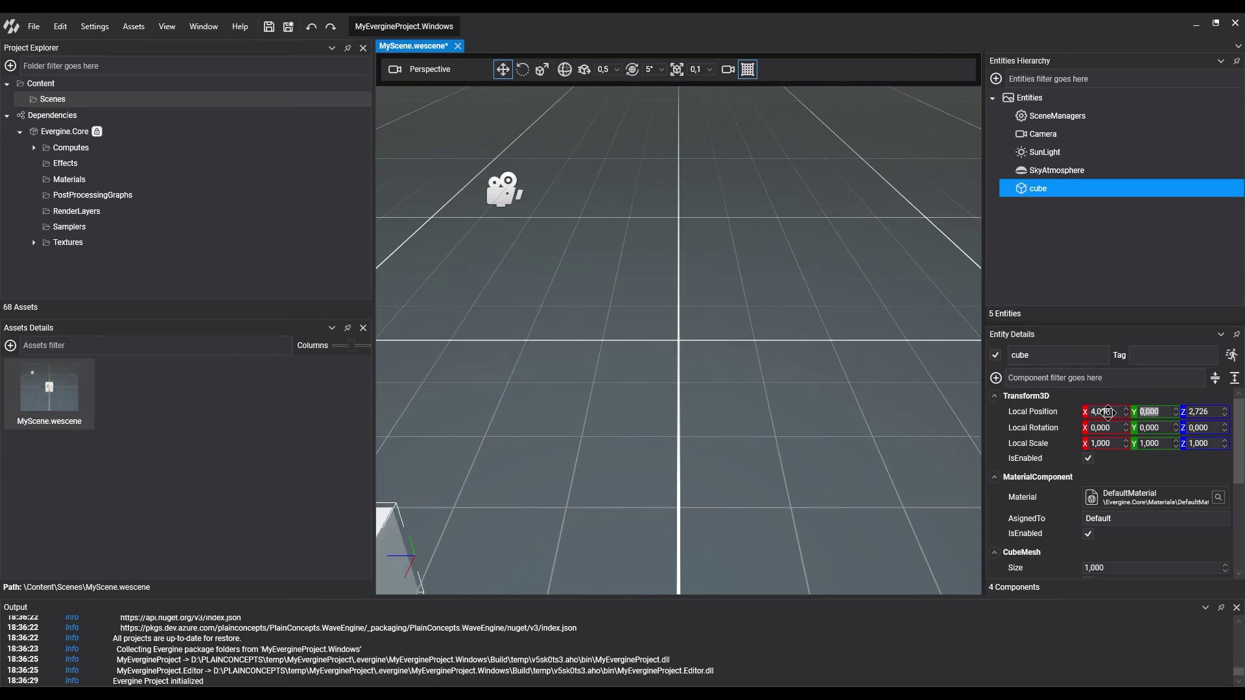
right_click(1047, 411)
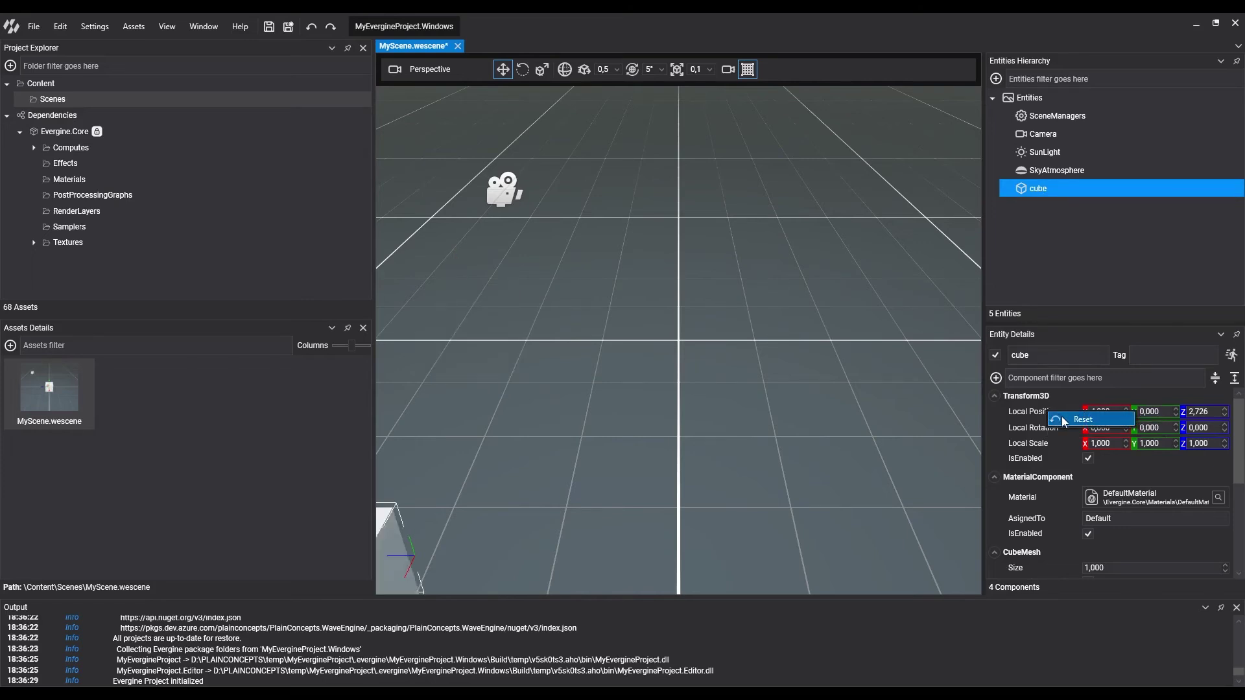
left_click(1064, 422)
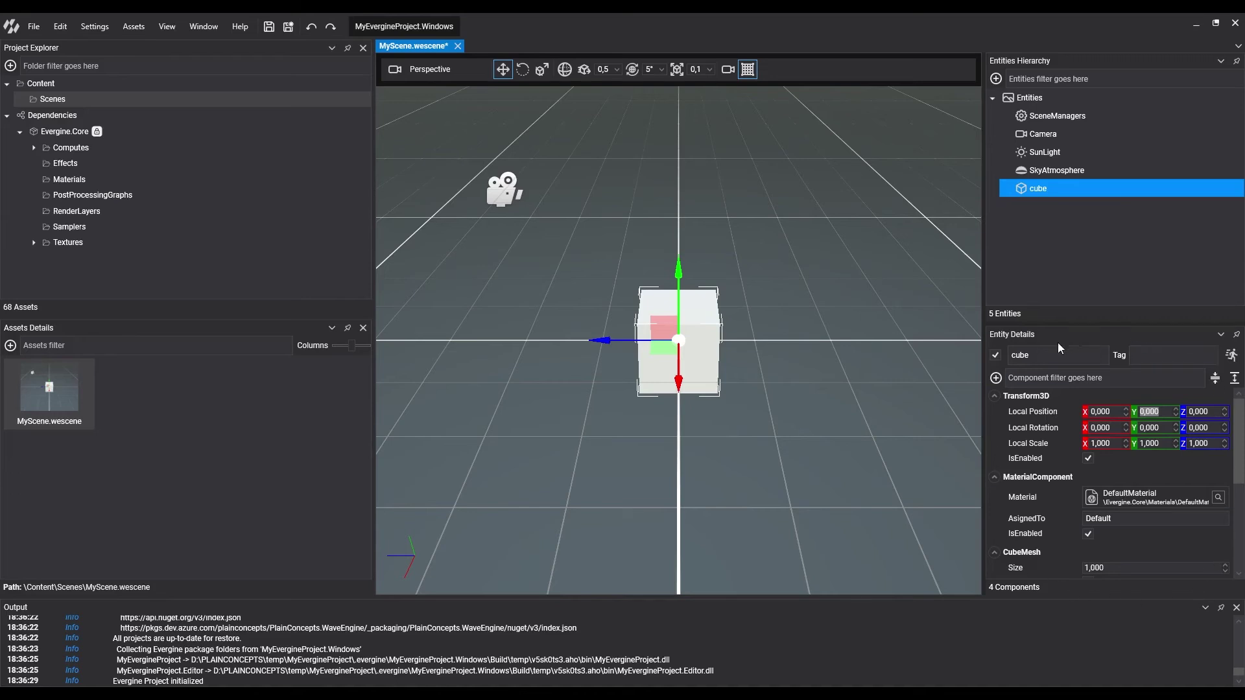
Rename the cube to cube2 and give it the tag mytag.
scroll(1042, 421, "down", 5)
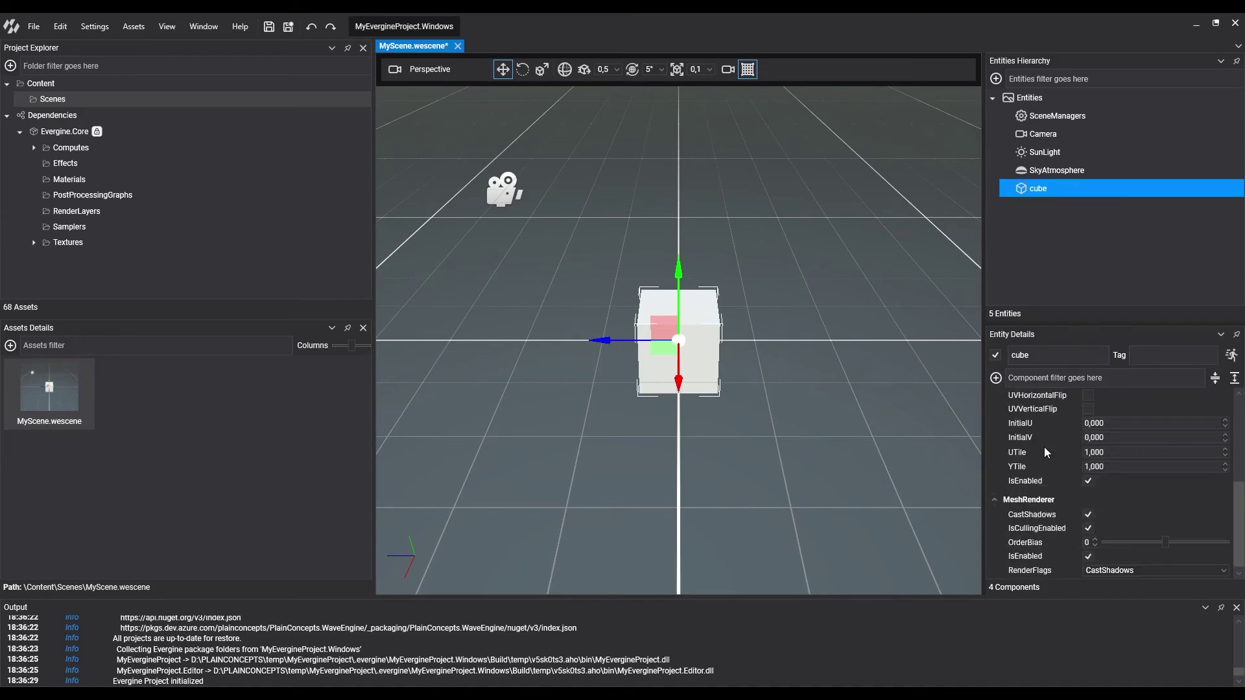
scroll(1045, 452, "up", 5)
left_click(1037, 356)
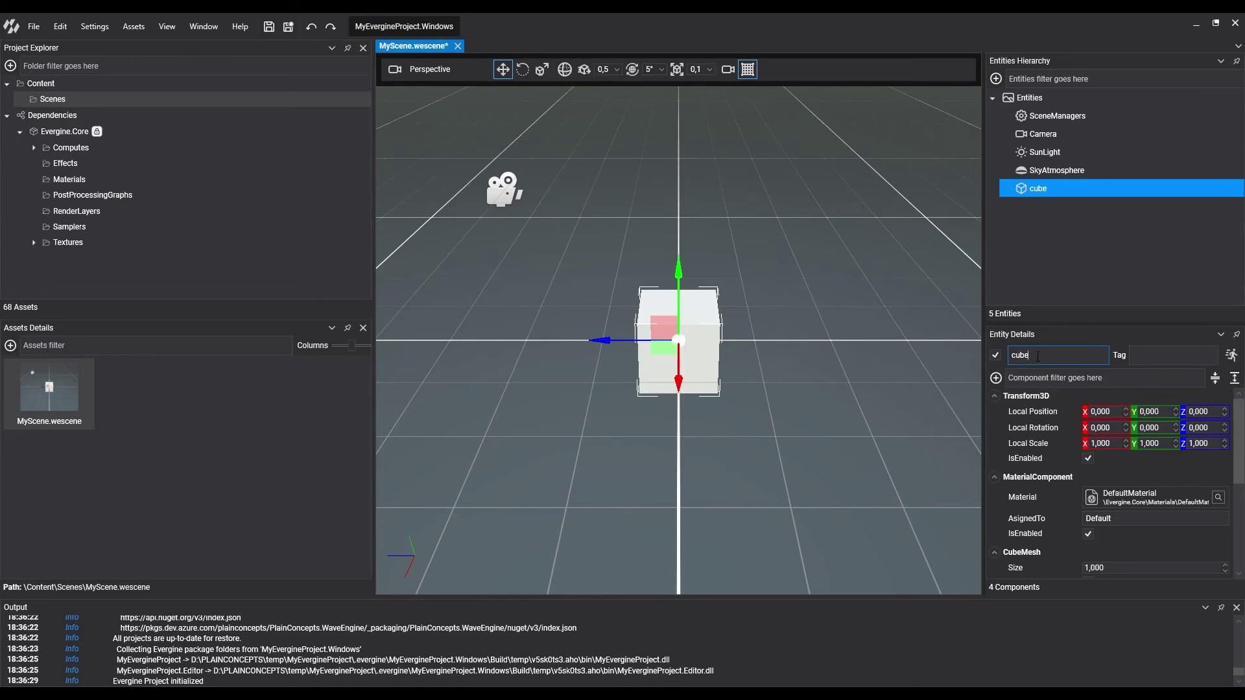
type("2")
left_click(1152, 355)
type("mytag")
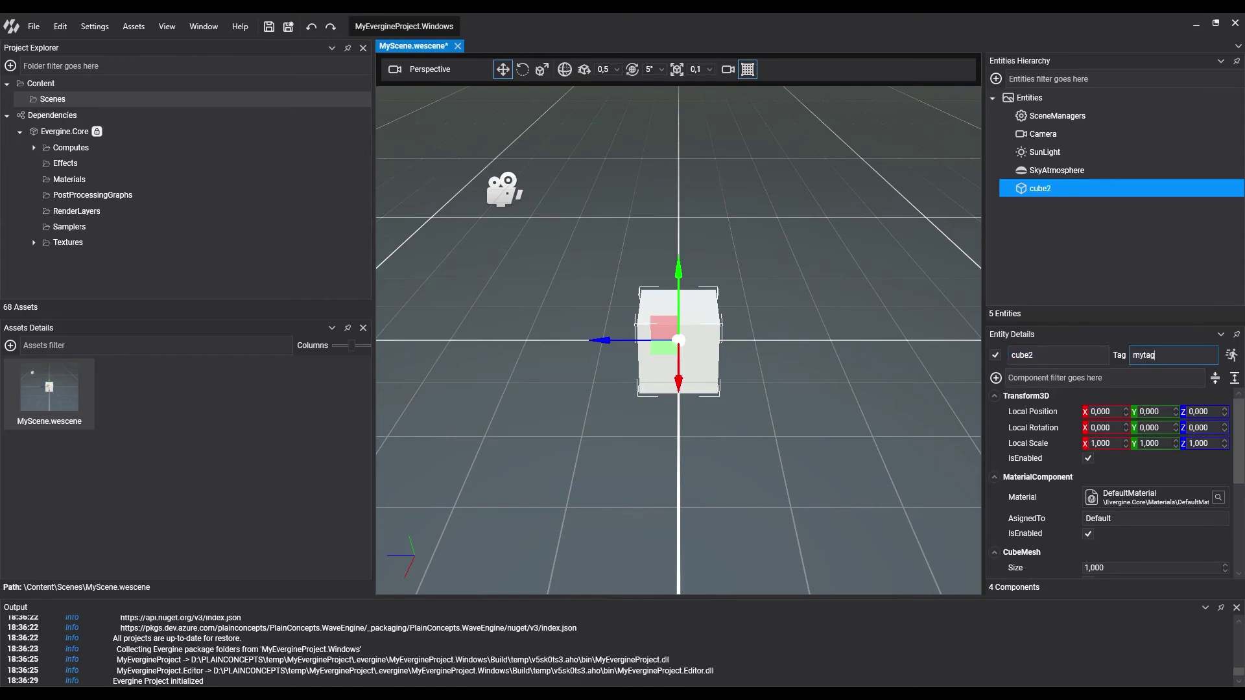
left_click(1063, 378)
Add an Animation3D component to cube2, then delete it again.
left_click(996, 377)
mouse_move(868, 286)
left_mouse_down()
mouse_move(869, 318)
mouse_move(871, 287)
left_mouse_up()
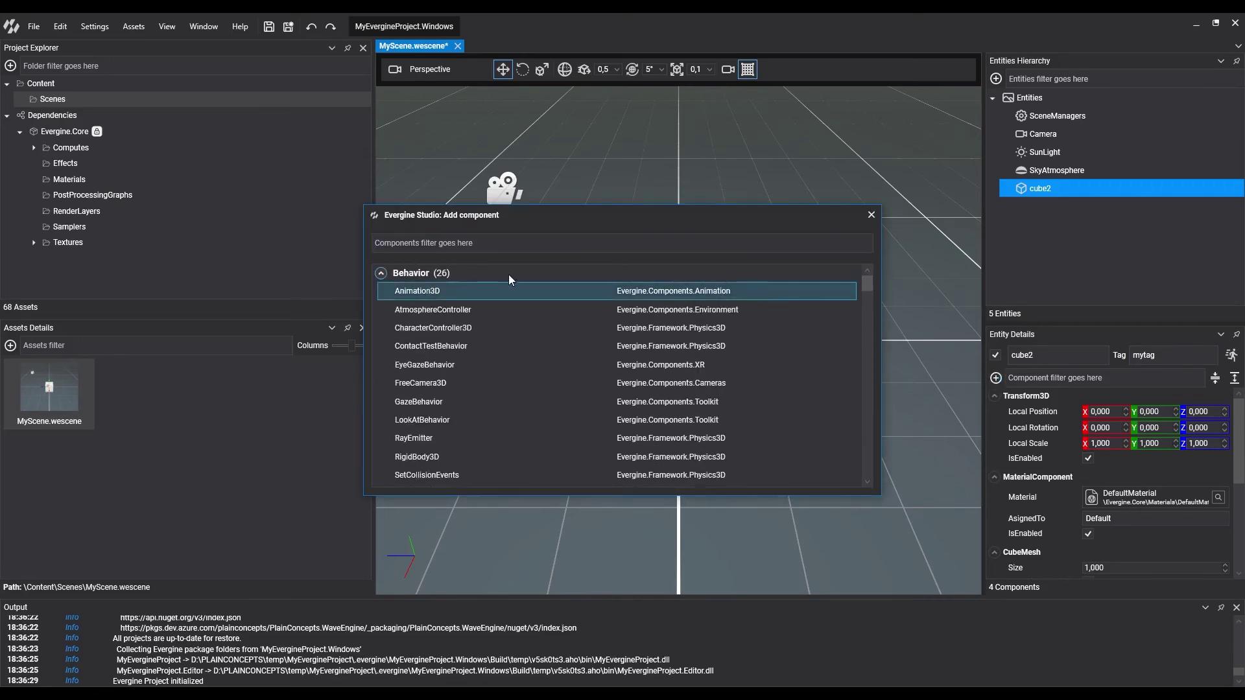
key("Escape")
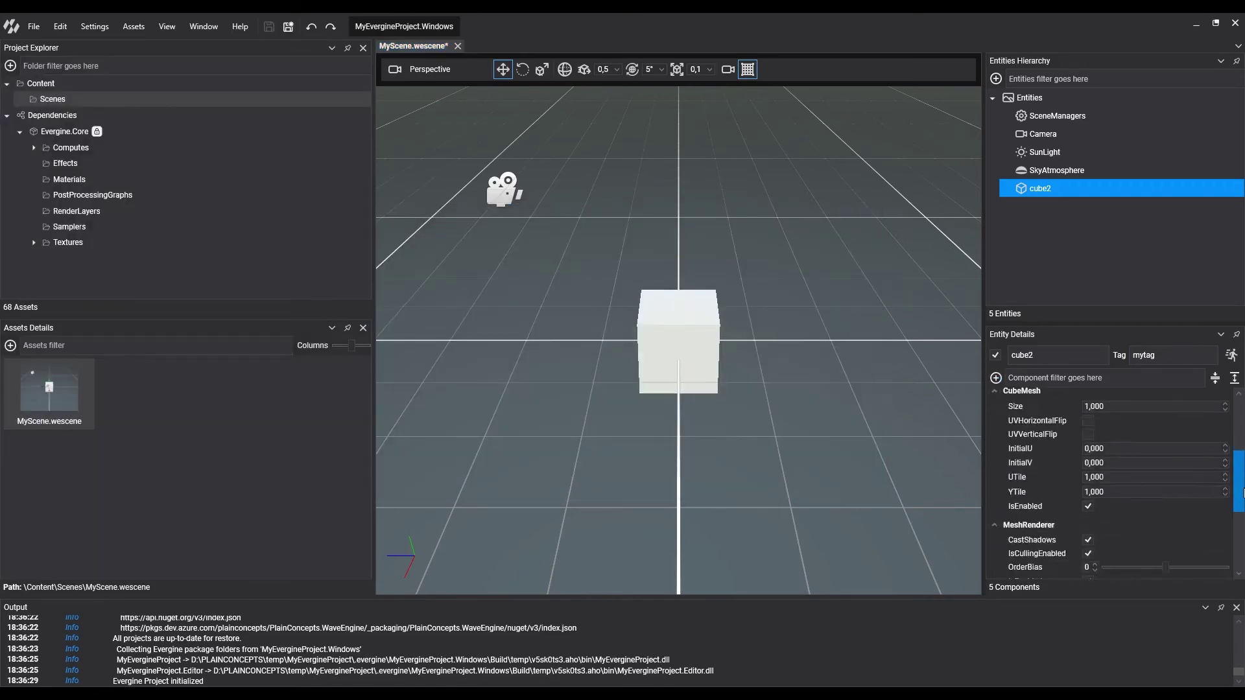
right_click(1032, 442)
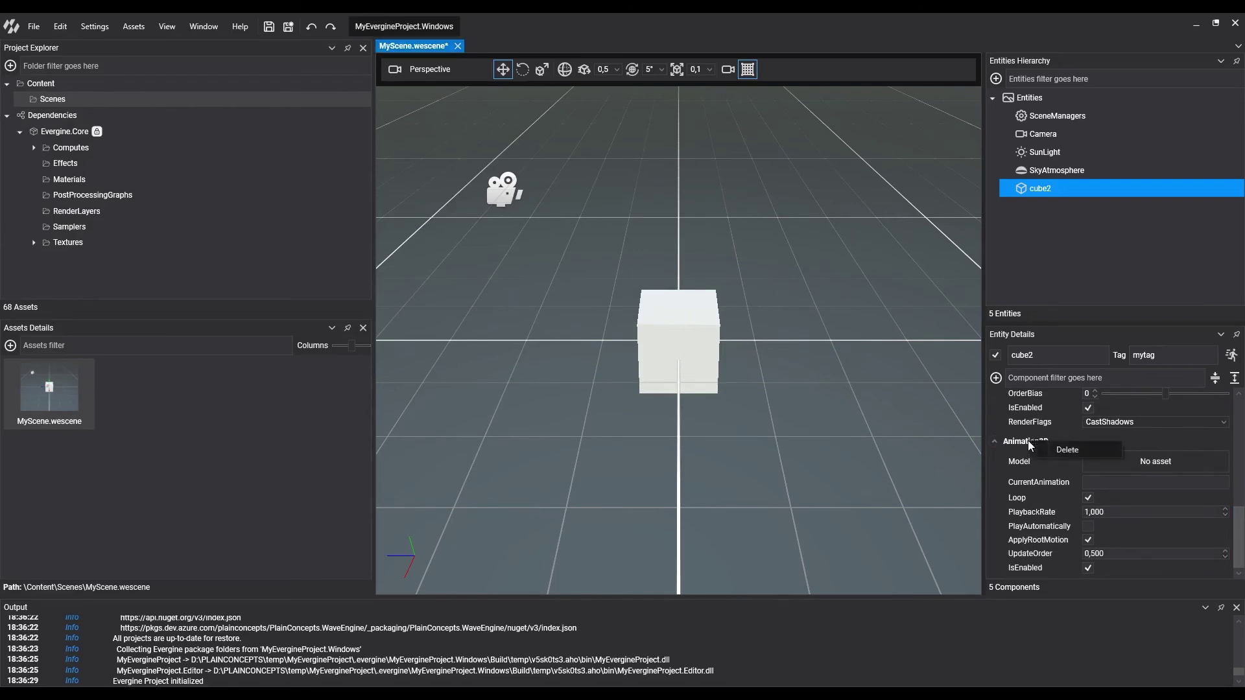
left_click(1067, 450)
left_click(619, 383)
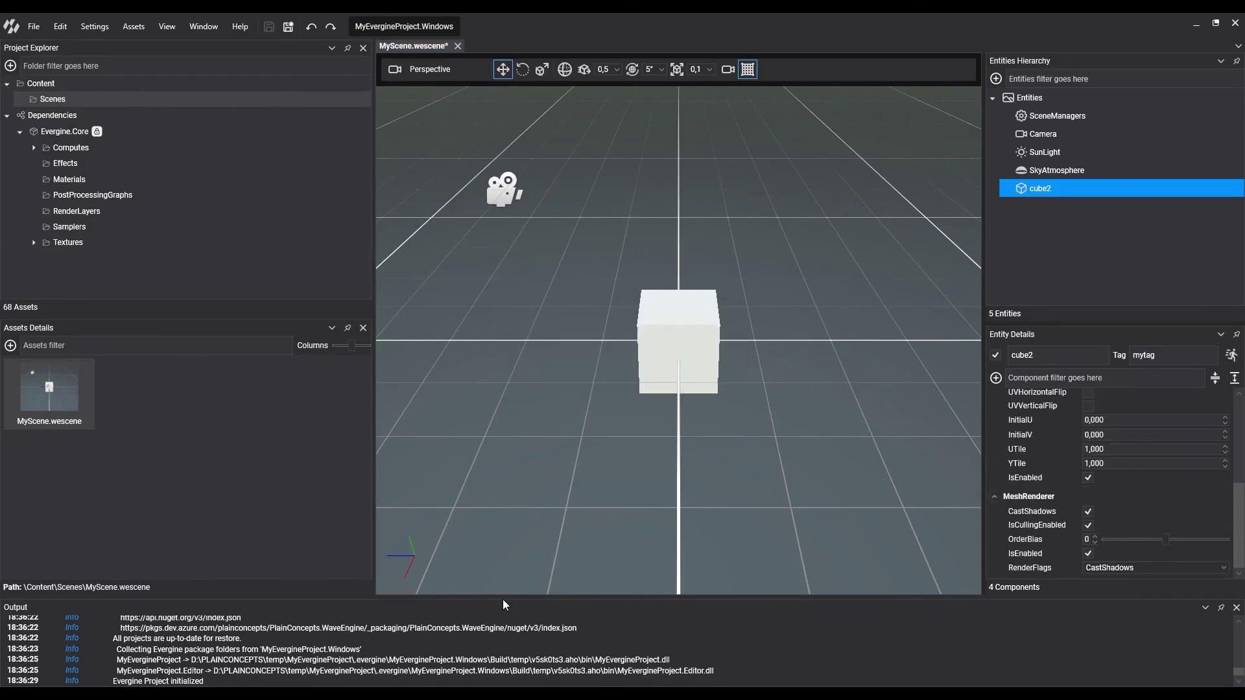
Drag the Output panel's top splitter upward to make the log taller.
left_click_drag(503, 597, 509, 535)
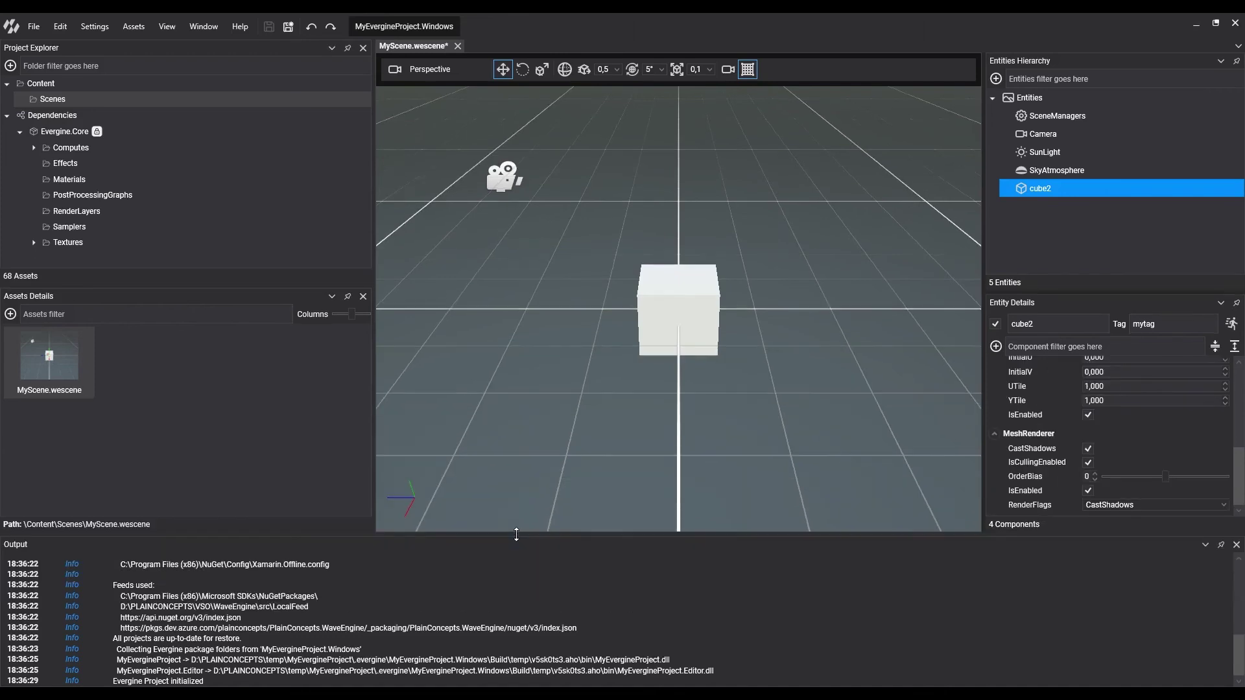